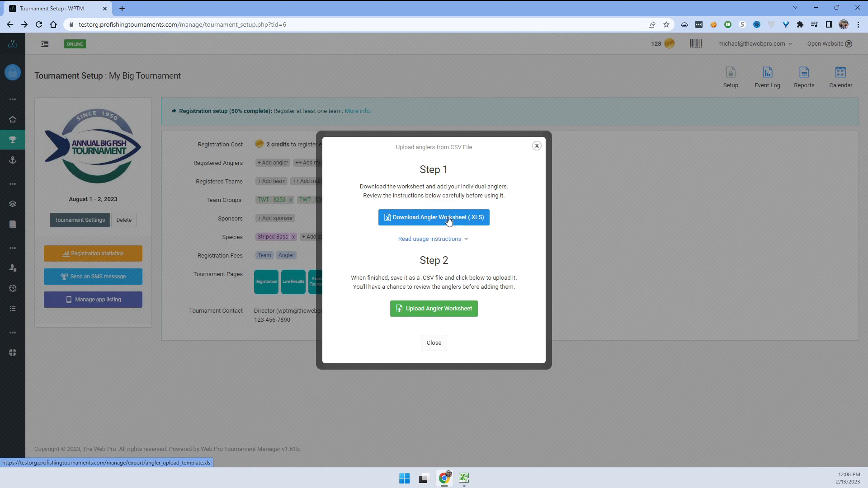
Download the Angler Worksheet (.XLS) to the wptm folder and open it in Excel with editing enabled.
{"action": "left_click", "coordinate": [438, 217]}
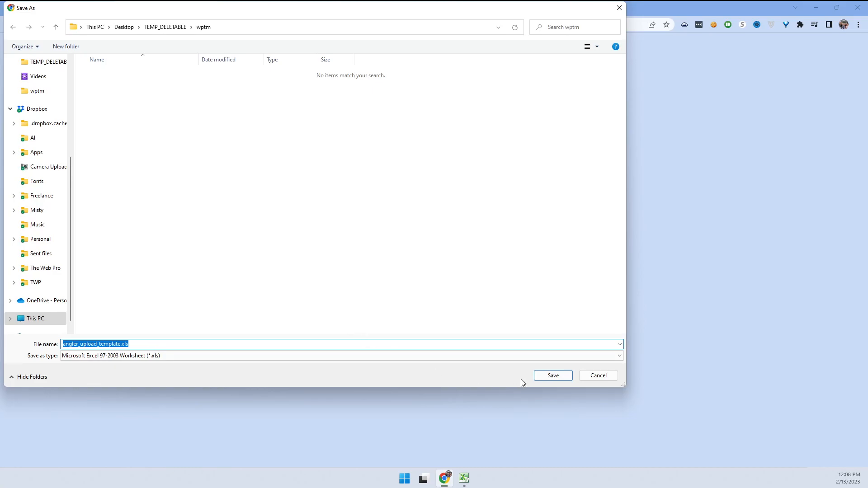
{"action": "left_click", "coordinate": [549, 374]}
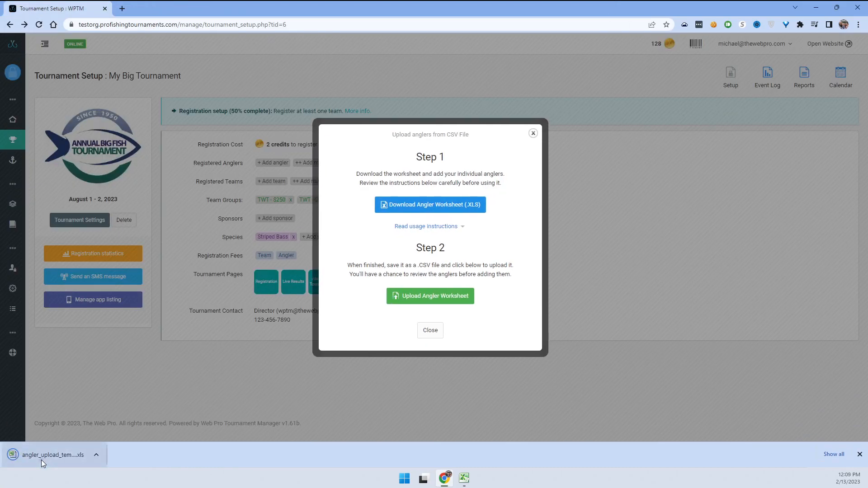
{"action": "left_click", "coordinate": [41, 460]}
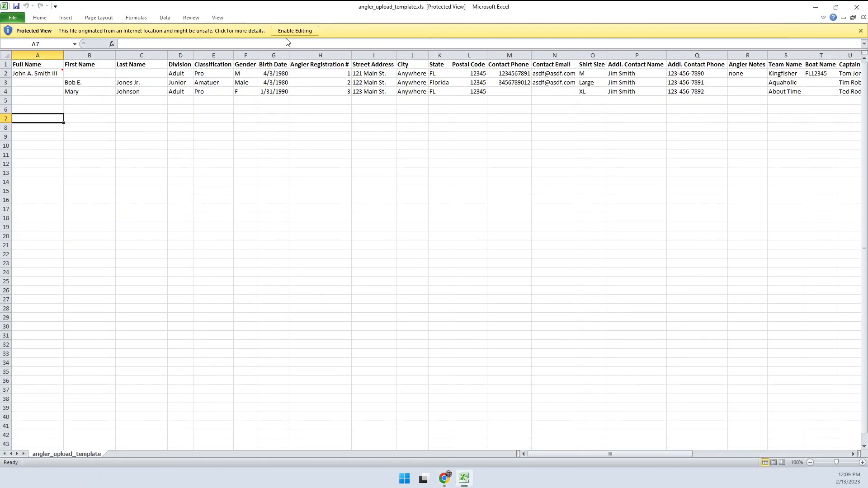
{"action": "left_click", "coordinate": [285, 30]}
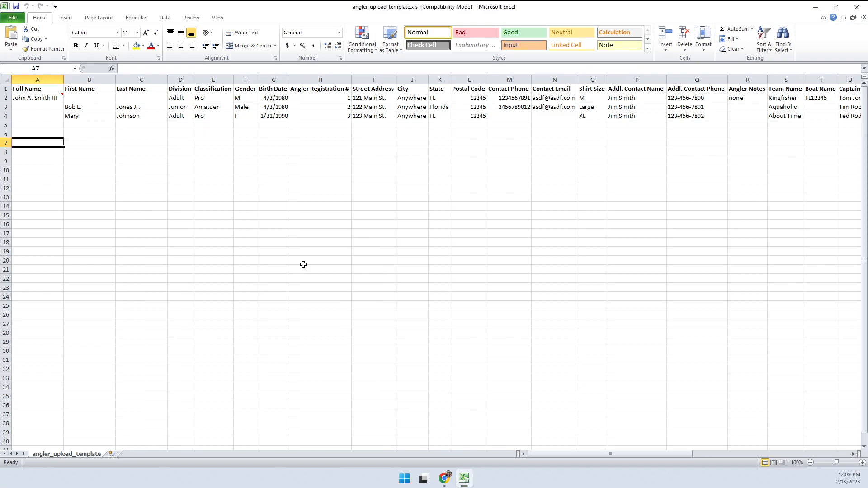
{"action": "left_click", "coordinate": [52, 89]}
{"action": "left_click_drag", "start_coordinate": [52, 90], "coordinate": [277, 90]}
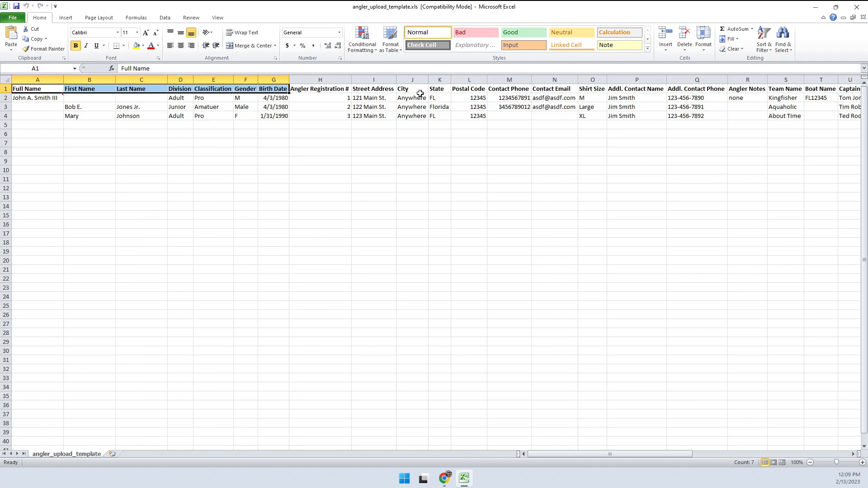
{"action": "left_click", "coordinate": [448, 135]}
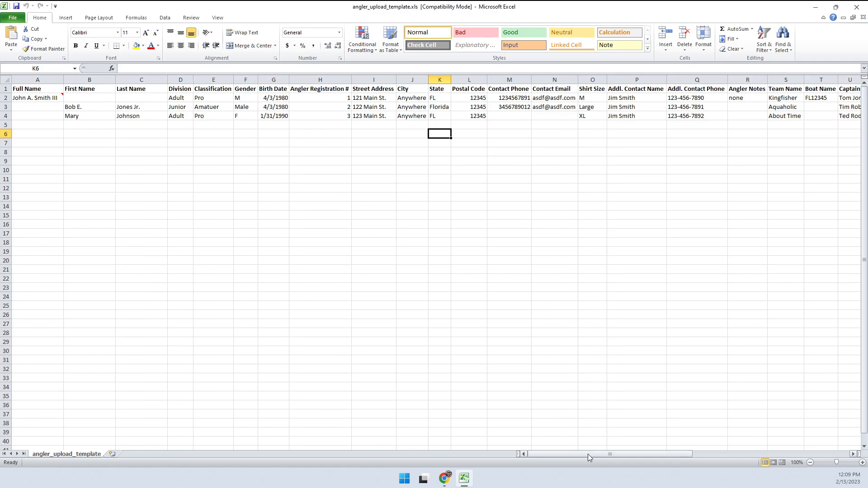
{"action": "mouse_move", "coordinate": [581, 454]}
{"action": "left_mouse_down"}
{"action": "mouse_move", "coordinate": [746, 452]}
{"action": "mouse_move", "coordinate": [587, 450]}
{"action": "left_mouse_up"}
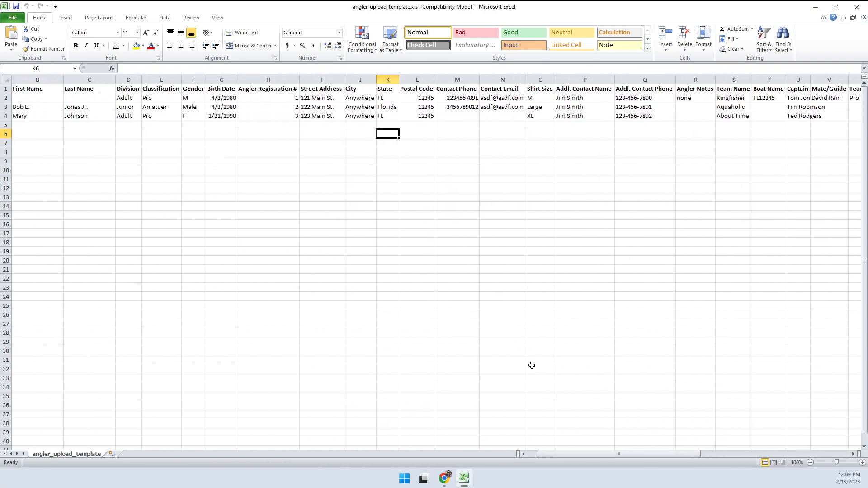
{"action": "left_click", "coordinate": [524, 454]}
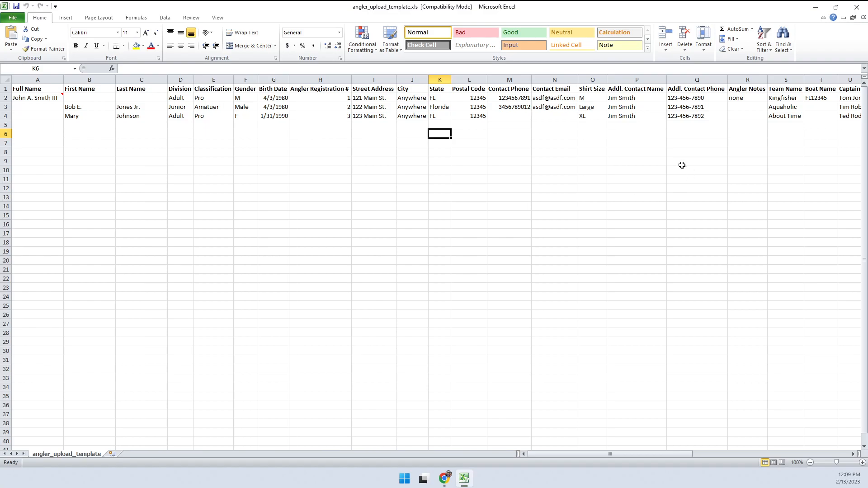
{"action": "left_click_drag", "start_coordinate": [590, 452], "coordinate": [627, 453]}
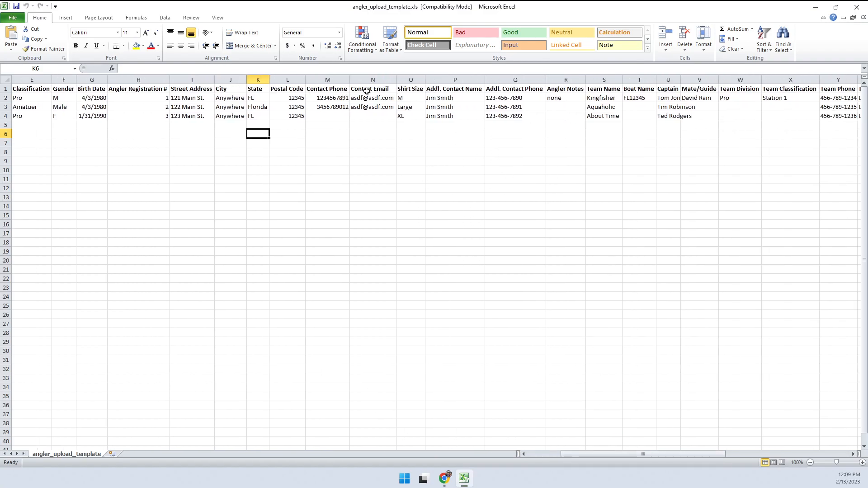
{"action": "left_click", "coordinate": [555, 91]}
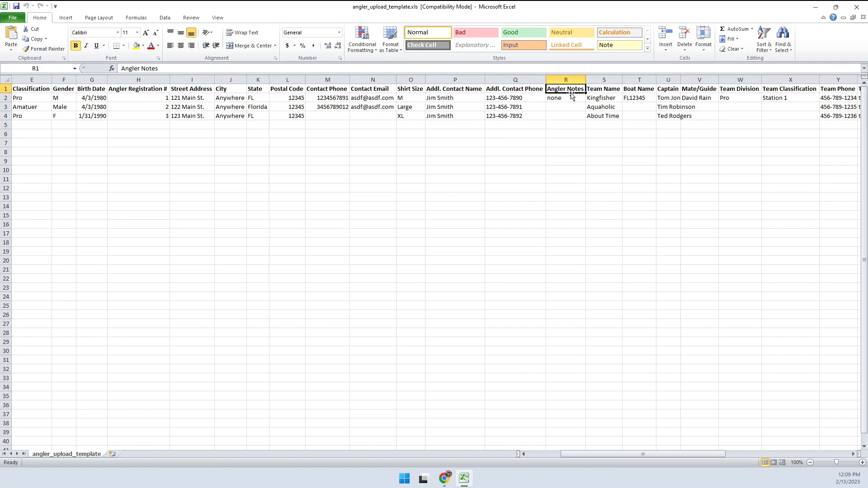
{"action": "left_click_drag", "start_coordinate": [611, 452], "coordinate": [666, 451]}
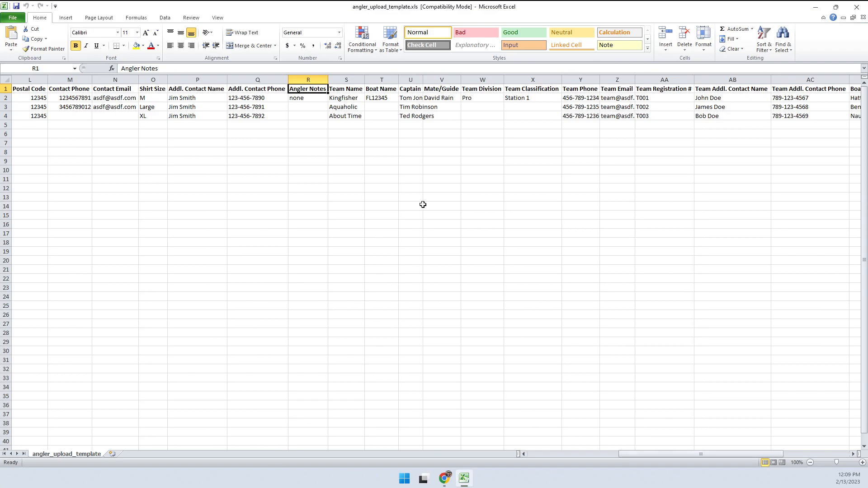
{"action": "left_click", "coordinate": [343, 89]}
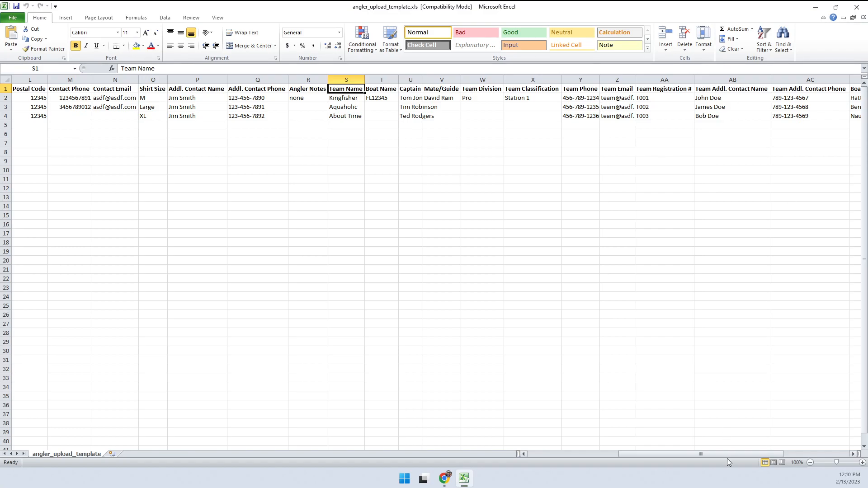
{"action": "left_click_drag", "start_coordinate": [715, 455], "coordinate": [796, 452]}
{"action": "left_click_drag", "start_coordinate": [510, 99], "coordinate": [658, 117]}
{"action": "left_click", "coordinate": [656, 117]}
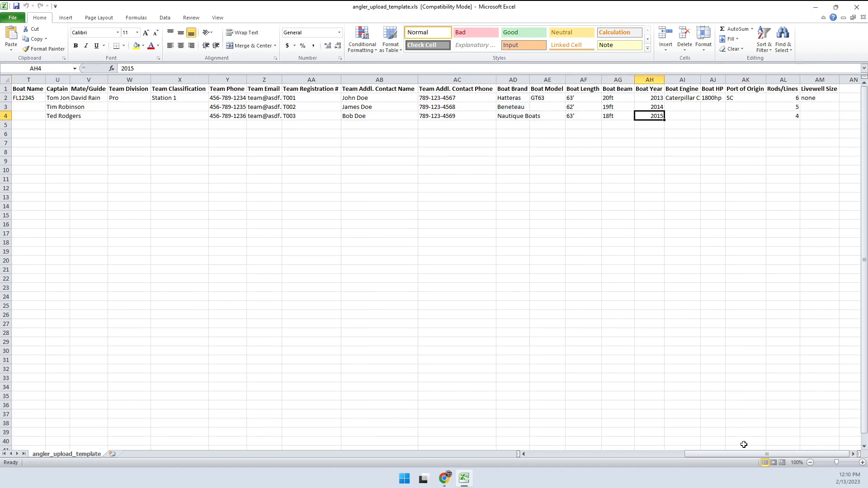
{"action": "left_click_drag", "start_coordinate": [742, 455], "coordinate": [550, 447]}
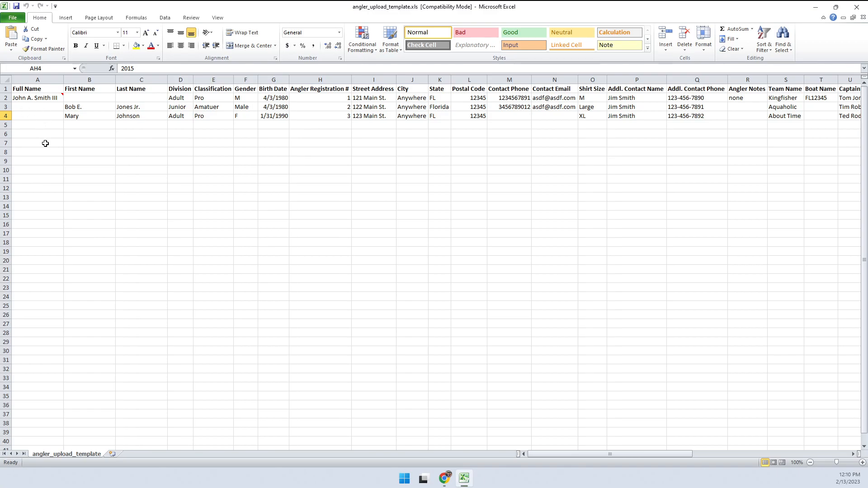
{"action": "left_click_drag", "start_coordinate": [29, 108], "coordinate": [35, 231]}
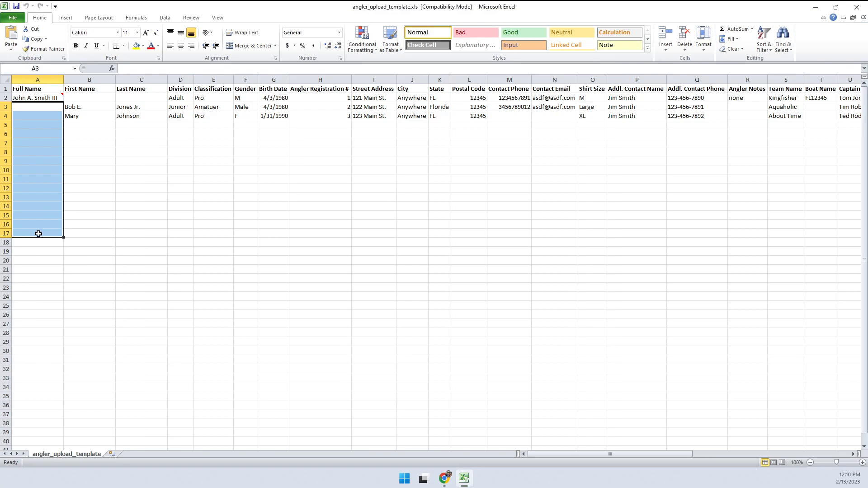
{"action": "left_click", "coordinate": [89, 188]}
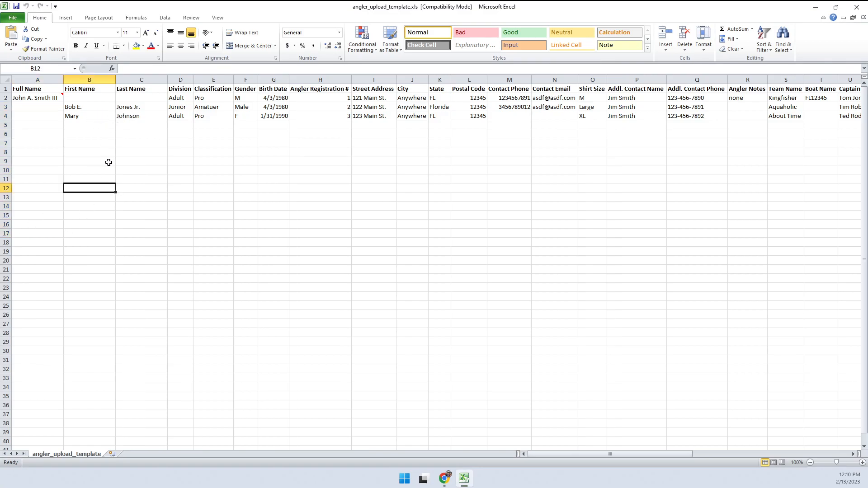
{"action": "left_click_drag", "start_coordinate": [78, 123], "coordinate": [84, 188]}
{"action": "left_click_drag", "start_coordinate": [149, 132], "coordinate": [156, 187]}
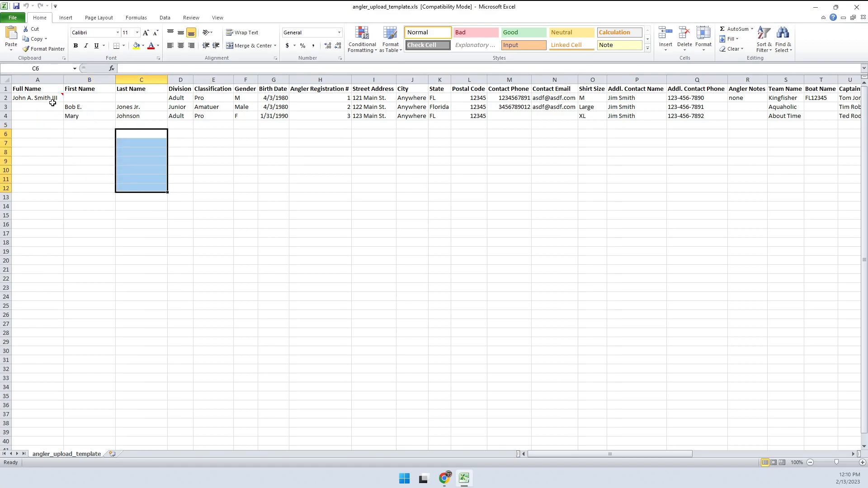
{"action": "left_click", "coordinate": [96, 137]}
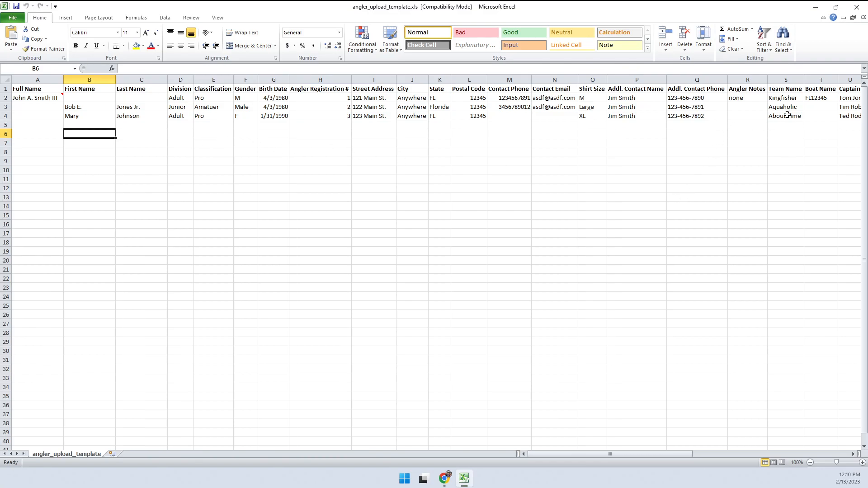
{"action": "left_click_drag", "start_coordinate": [781, 97], "coordinate": [783, 118]}
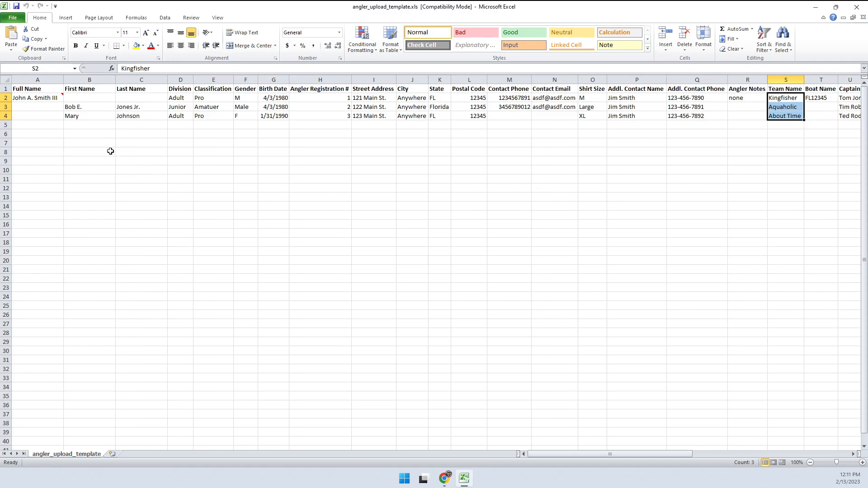
{"action": "left_click", "coordinate": [44, 126]}
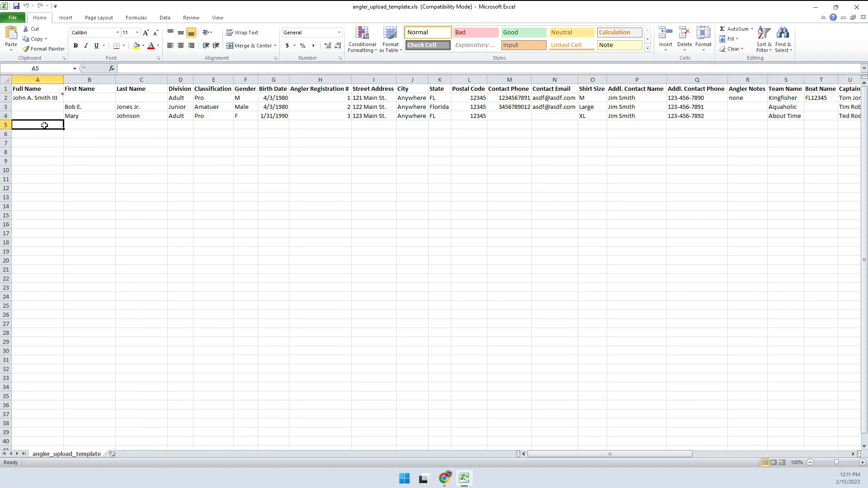
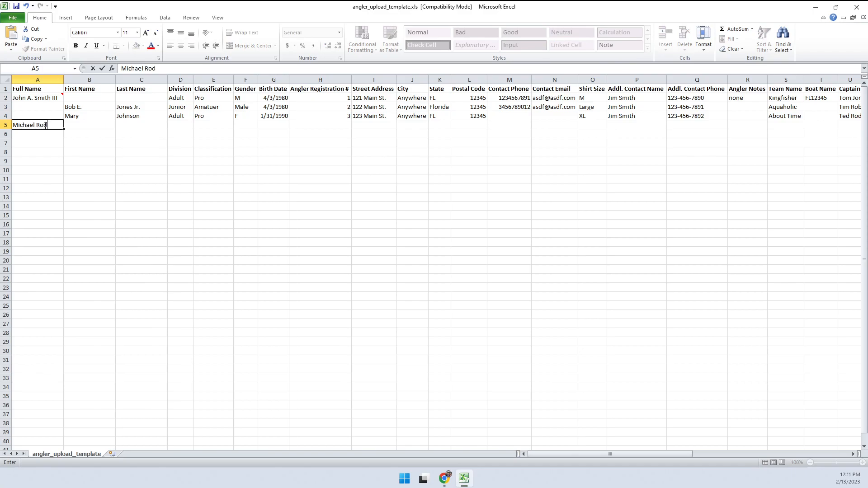
Finish entering the fourth angler's full name and set row 5's team name to Test Team.
{"action": "left_click", "coordinate": [45, 149]}
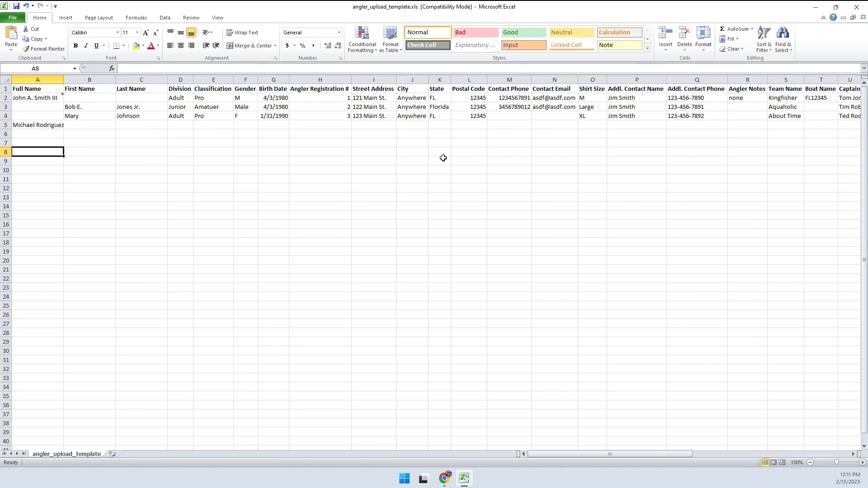
{"action": "left_click", "coordinate": [778, 129]}
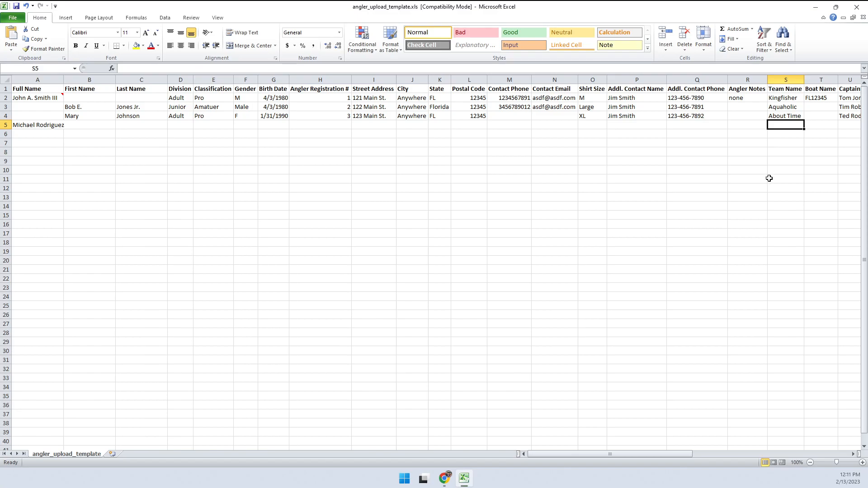
{"action": "type", "text": "Test Team"}
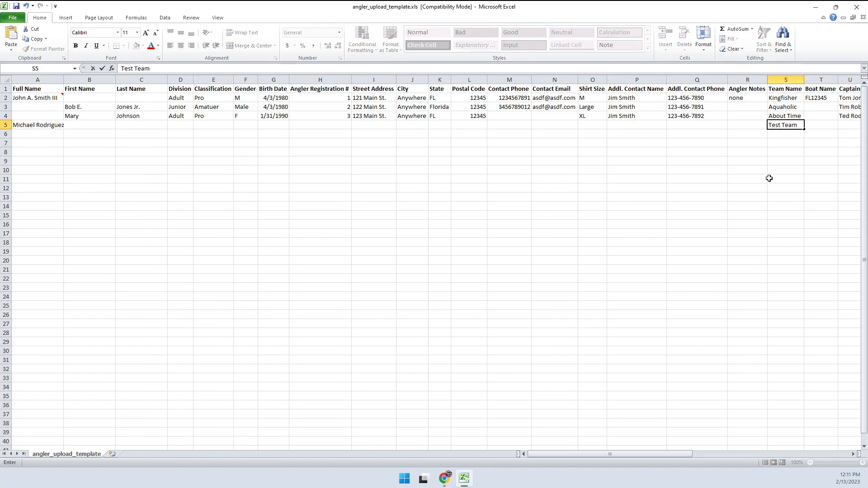
{"action": "left_click", "coordinate": [593, 195]}
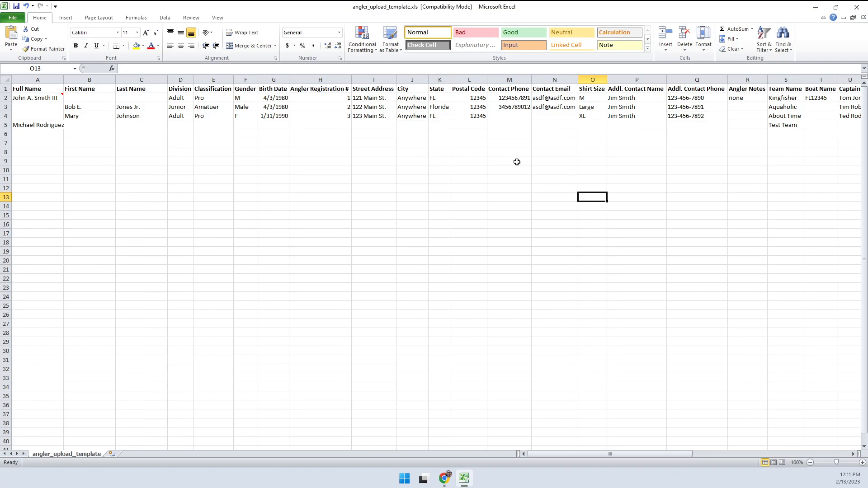
Delete the two additional-contact columns P:Q.
{"action": "left_click_drag", "start_coordinate": [625, 80], "coordinate": [684, 80]}
{"action": "right_click", "coordinate": [685, 80]}
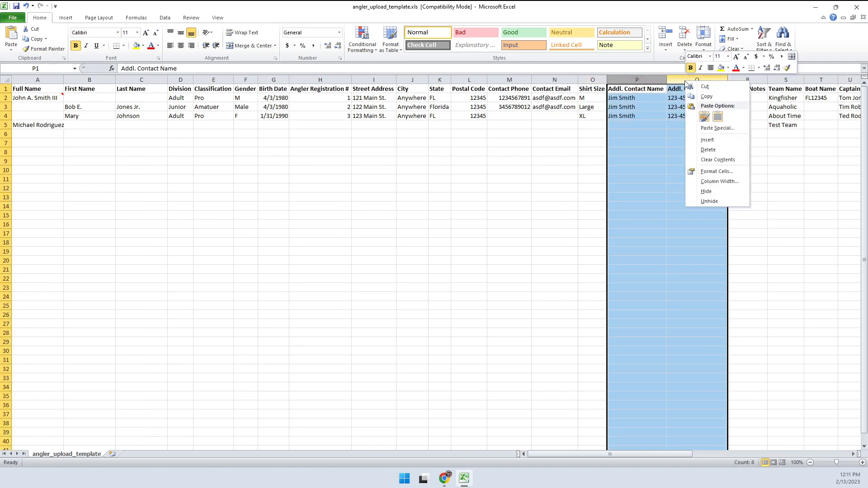
{"action": "left_click", "coordinate": [704, 150]}
{"action": "left_click", "coordinate": [557, 188]}
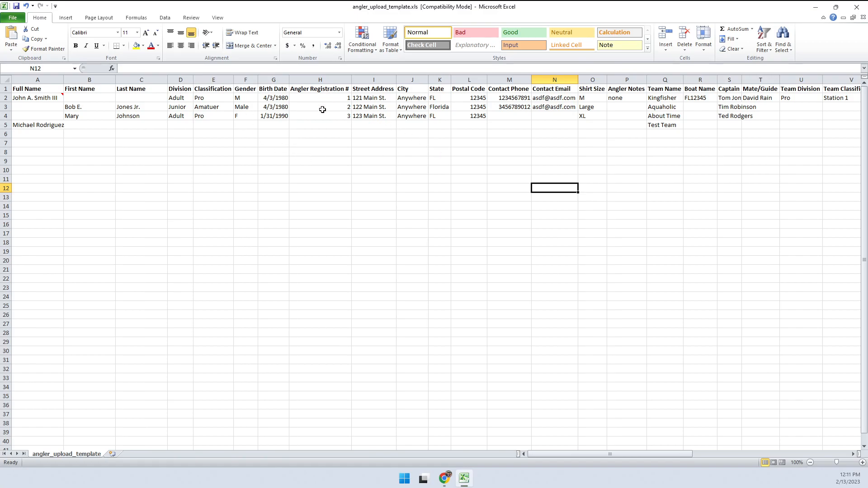
Set row 5's Angler Registration # to 4.
{"action": "left_click", "coordinate": [333, 124]}
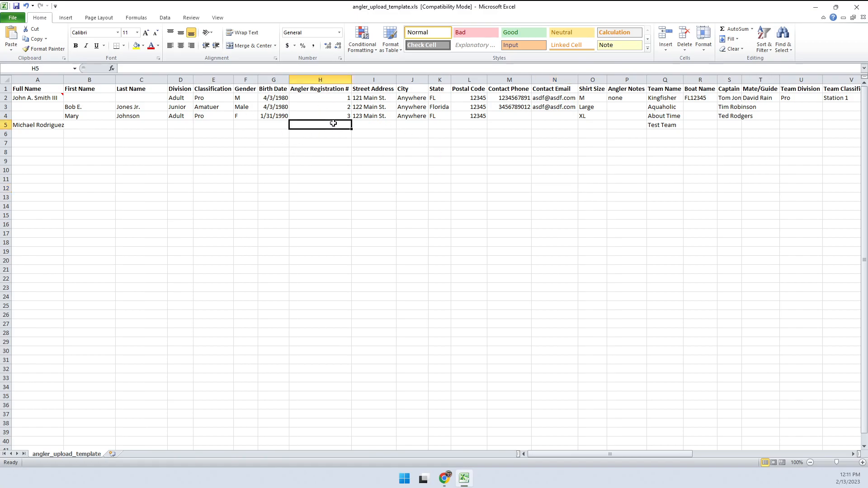
{"action": "type", "text": "4"}
{"action": "left_click", "coordinate": [341, 142]}
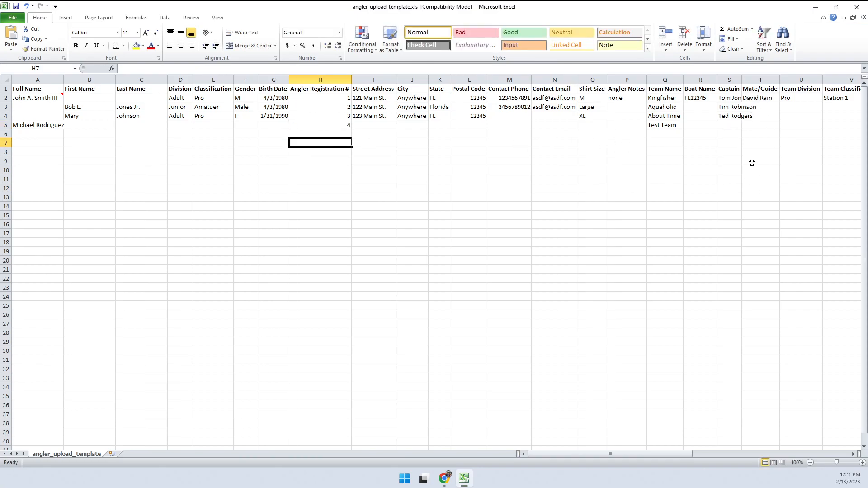
Autofit the Captain column and delete every column from Mate/Guide through Livewell Size.
{"action": "double_click", "coordinate": [742, 80]}
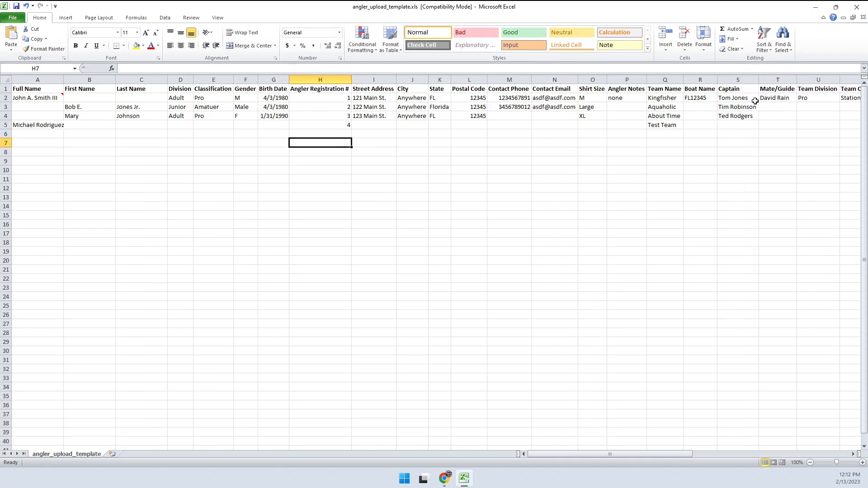
{"action": "left_click_drag", "start_coordinate": [578, 454], "coordinate": [743, 452]}
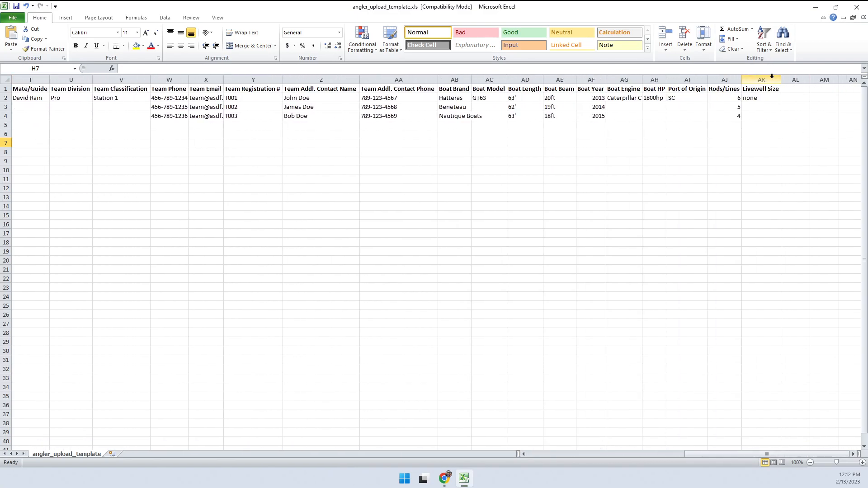
{"action": "left_click_drag", "start_coordinate": [764, 78], "coordinate": [277, 76]}
{"action": "left_click_drag", "start_coordinate": [226, 76], "coordinate": [63, 78]}
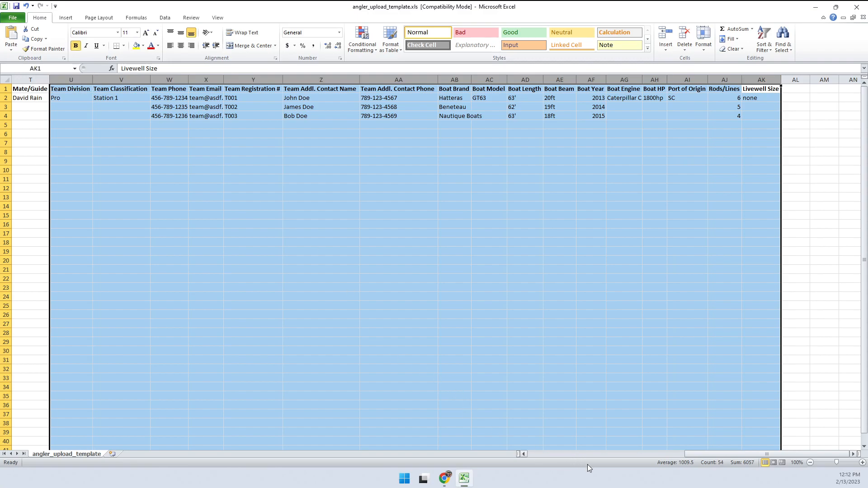
{"action": "left_click_drag", "start_coordinate": [695, 453], "coordinate": [639, 454]}
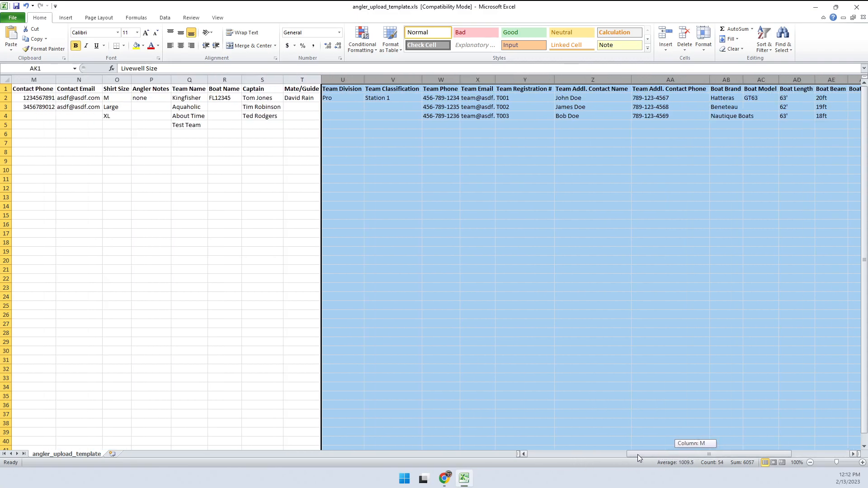
{"action": "left_click", "coordinate": [295, 79], "text": "shift"}
{"action": "right_click", "coordinate": [295, 80]}
{"action": "left_click", "coordinate": [320, 150]}
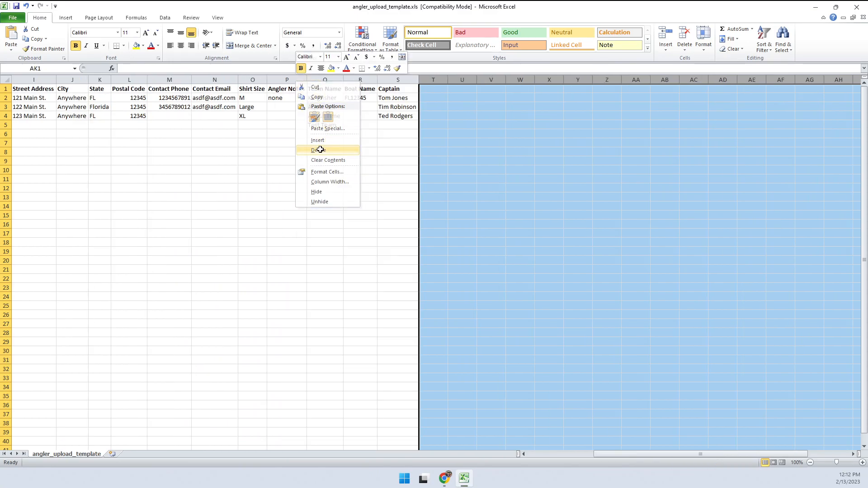
{"action": "left_click_drag", "start_coordinate": [611, 454], "coordinate": [528, 456]}
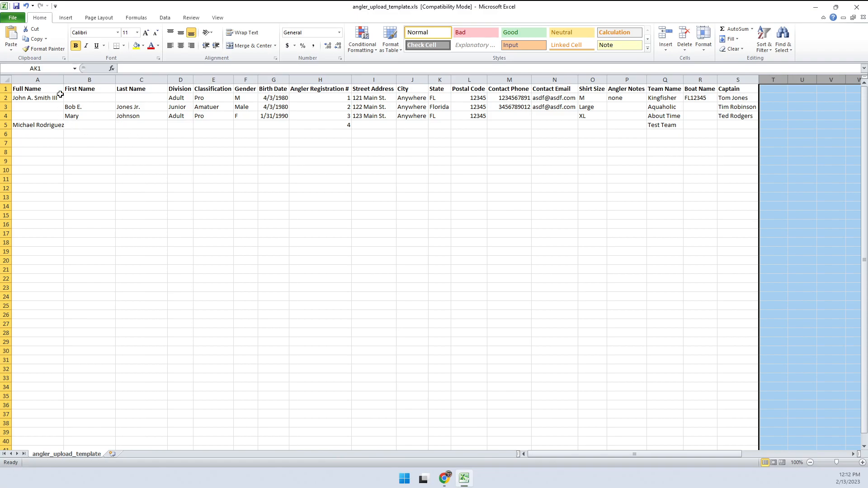
Autofit column A so the longest Full Name shows completely.
{"action": "double_click", "coordinate": [64, 80]}
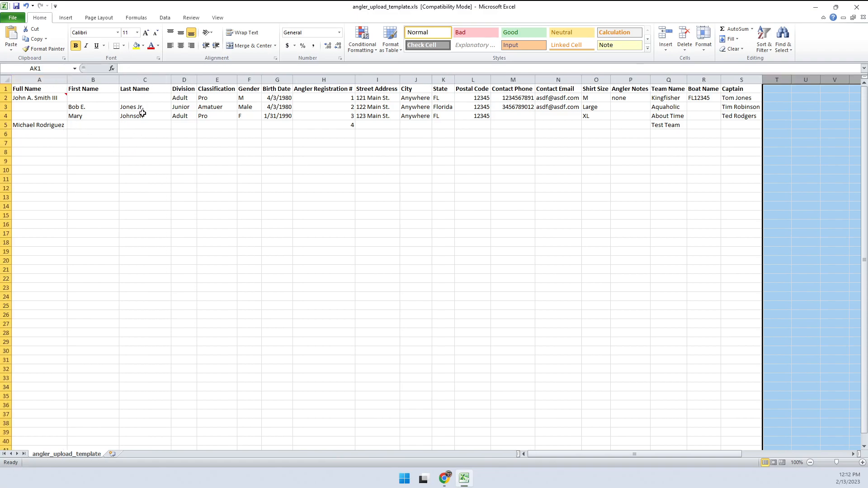
{"action": "left_click", "coordinate": [656, 80]}
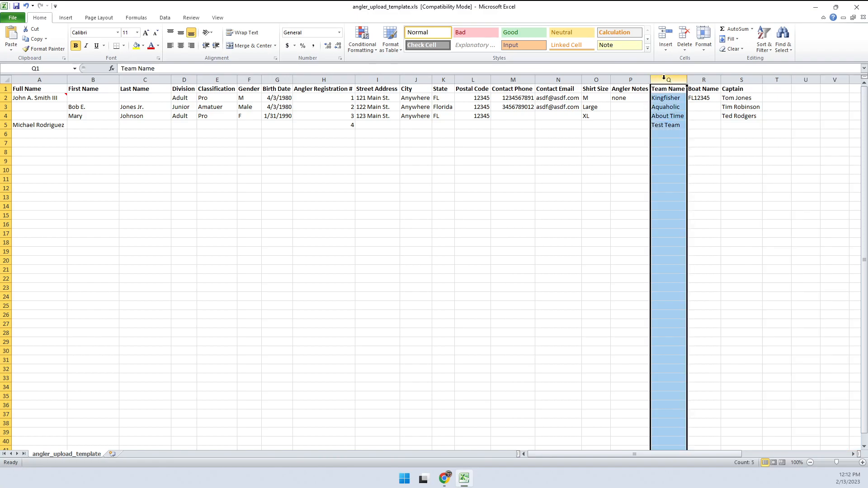
{"action": "left_click", "coordinate": [619, 153]}
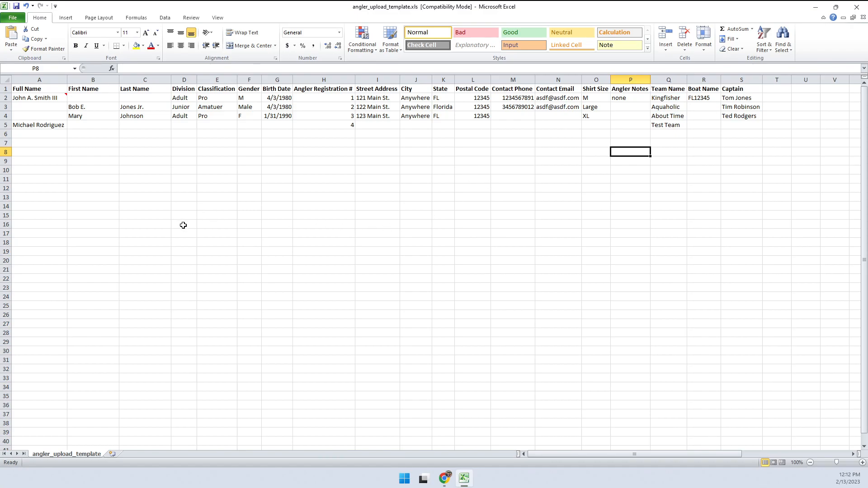
{"action": "mouse_move", "coordinate": [444, 478]}
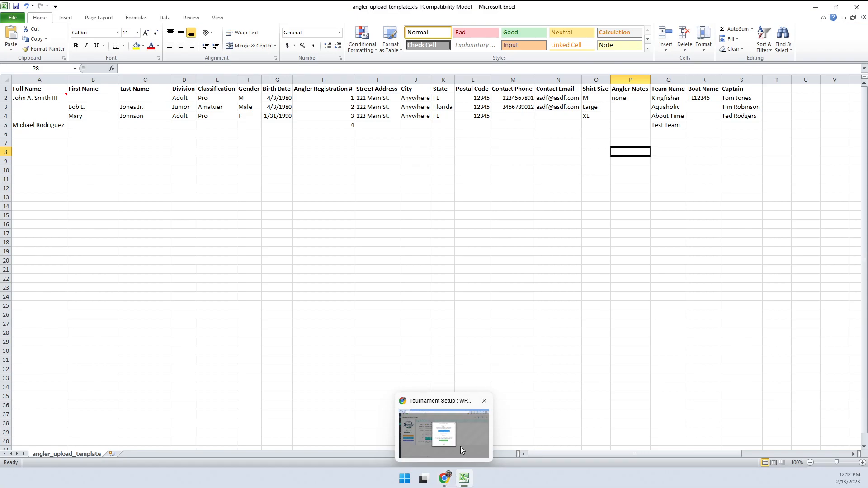
{"action": "mouse_move", "coordinate": [460, 444]}
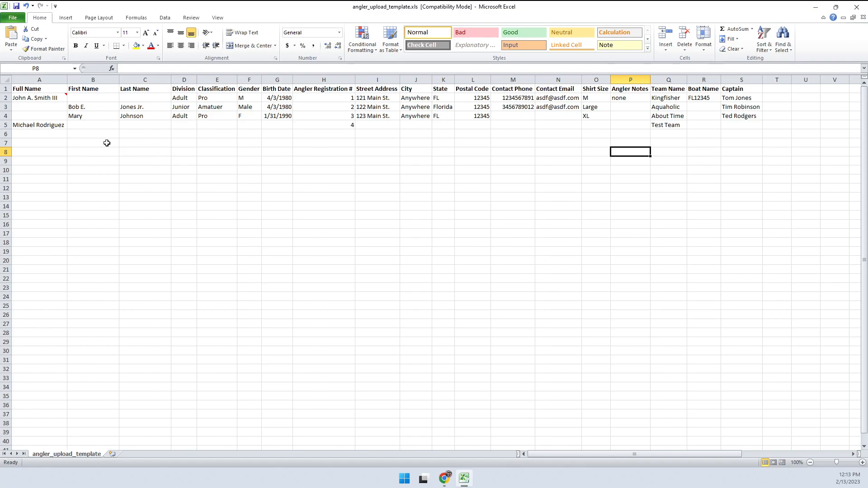
Save the sheet as angler_upload_template.csv in CSV (Comma delimited) format and return to Chrome.
{"action": "left_click", "coordinate": [13, 17]}
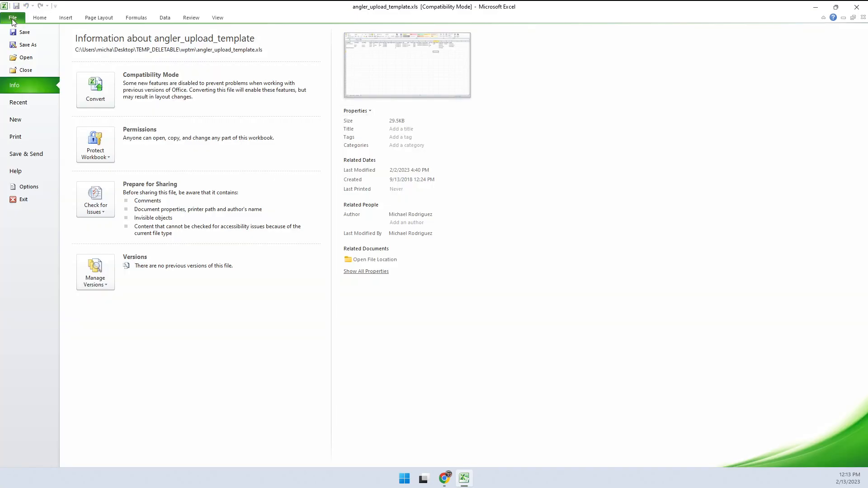
{"action": "left_click", "coordinate": [26, 45]}
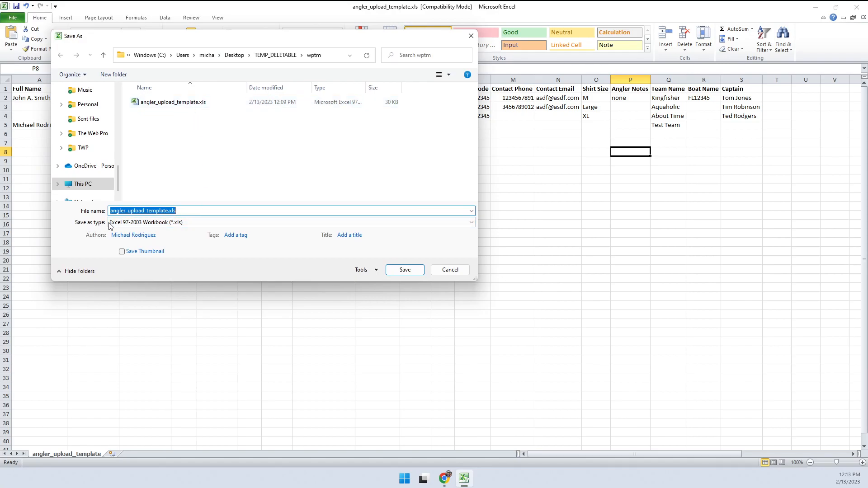
{"action": "left_click", "coordinate": [167, 222]}
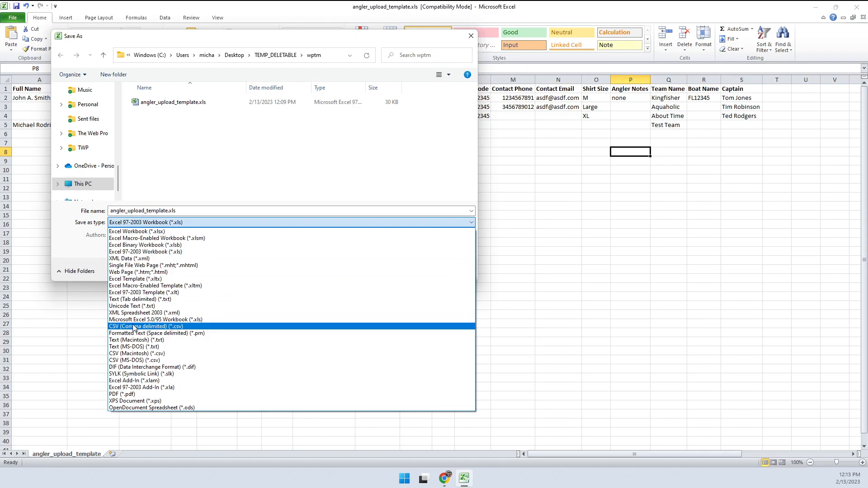
{"action": "left_click", "coordinate": [159, 327]}
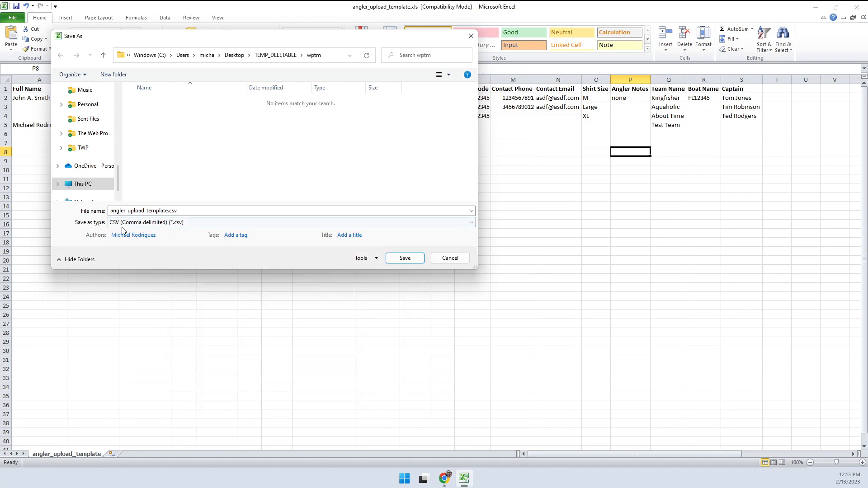
{"action": "left_click", "coordinate": [403, 258]}
{"action": "left_click", "coordinate": [394, 270]}
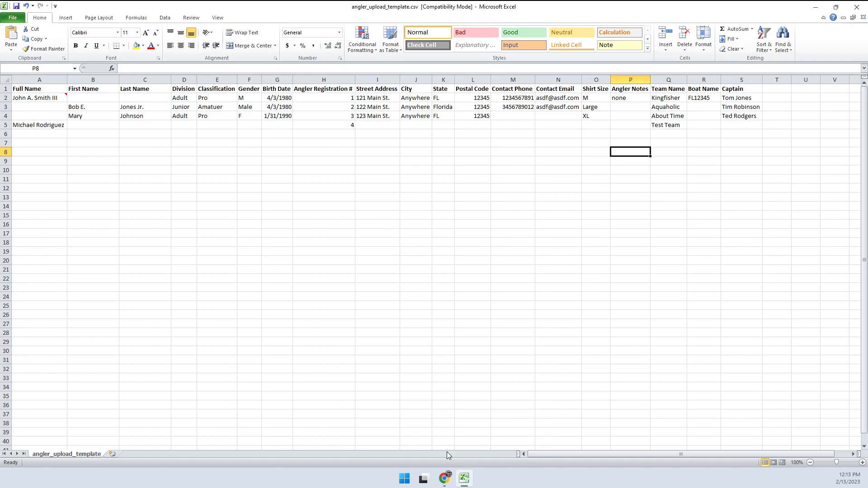
{"action": "left_click", "coordinate": [436, 439]}
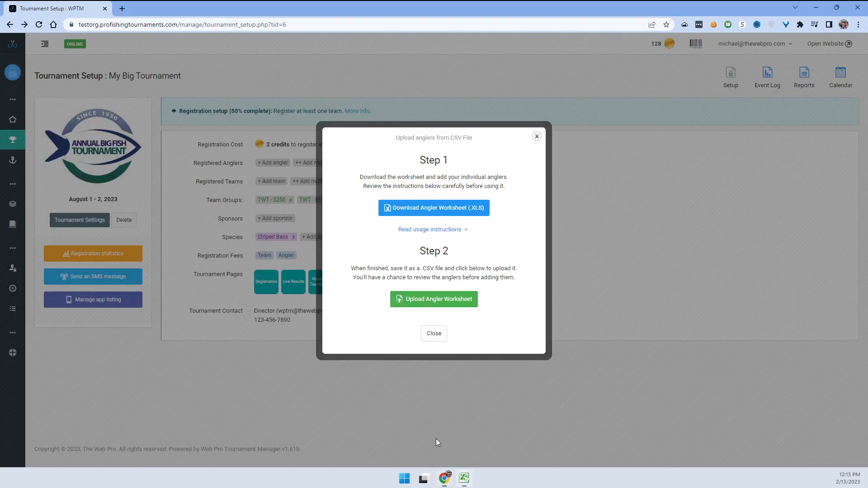
Upload angler_upload_template.csv as the angler worksheet.
{"action": "left_click_drag", "start_coordinate": [425, 268], "coordinate": [452, 270]}
{"action": "left_click", "coordinate": [459, 283]}
{"action": "left_click", "coordinate": [423, 300]}
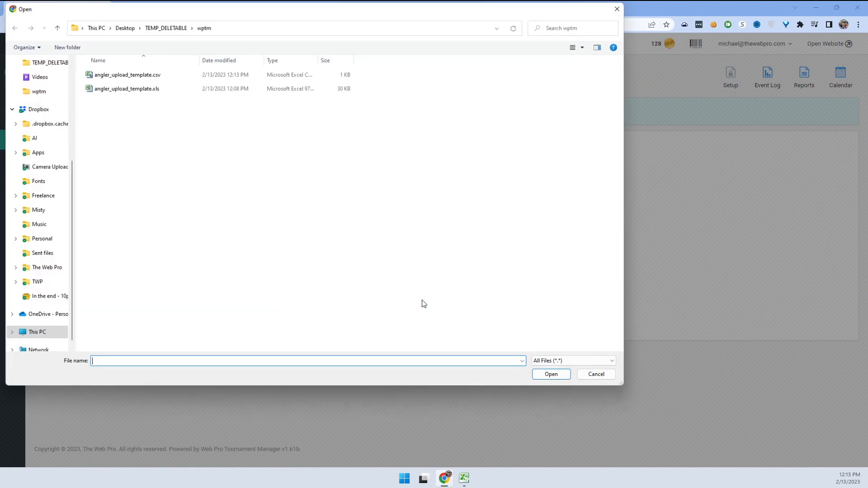
{"action": "double_click", "coordinate": [134, 75]}
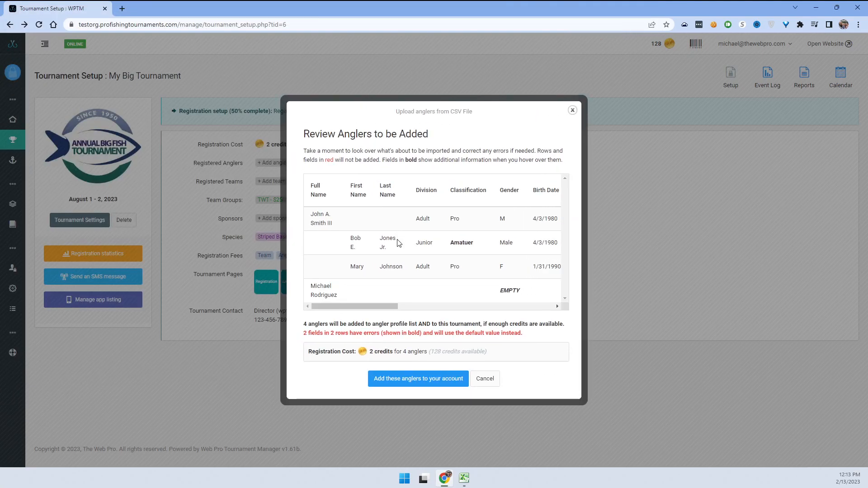
{"action": "mouse_move", "coordinate": [500, 294]}
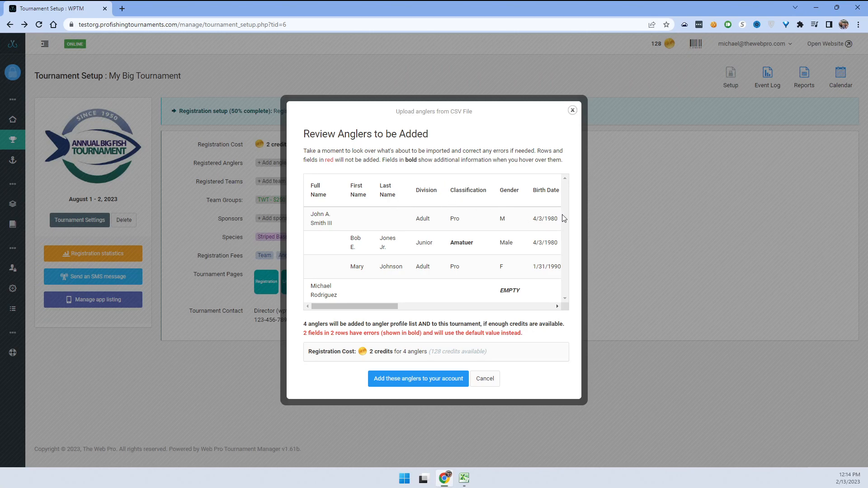
Review the angler rows, the 4-anglers-to-add summary, 128 available credits and the error warning.
{"action": "left_click_drag", "start_coordinate": [318, 287], "coordinate": [338, 297]}
{"action": "left_click", "coordinate": [343, 299]}
{"action": "left_click_drag", "start_coordinate": [311, 213], "coordinate": [399, 268]}
{"action": "left_click", "coordinate": [403, 274]}
{"action": "left_click_drag", "start_coordinate": [317, 213], "coordinate": [400, 275]}
{"action": "left_click", "coordinate": [400, 275]}
{"action": "left_click_drag", "start_coordinate": [317, 215], "coordinate": [397, 272]}
{"action": "left_click", "coordinate": [397, 271]}
{"action": "left_click_drag", "start_coordinate": [317, 323], "coordinate": [511, 324]}
{"action": "left_click", "coordinate": [409, 324]}
{"action": "left_click", "coordinate": [507, 324]}
{"action": "left_click", "coordinate": [511, 324]}
{"action": "left_click_drag", "start_coordinate": [428, 351], "coordinate": [456, 351]}
{"action": "left_click", "coordinate": [419, 351]}
{"action": "left_click_drag", "start_coordinate": [398, 334], "coordinate": [426, 335]}
{"action": "left_click", "coordinate": [451, 335]}
{"action": "mouse_move", "coordinate": [463, 252]}
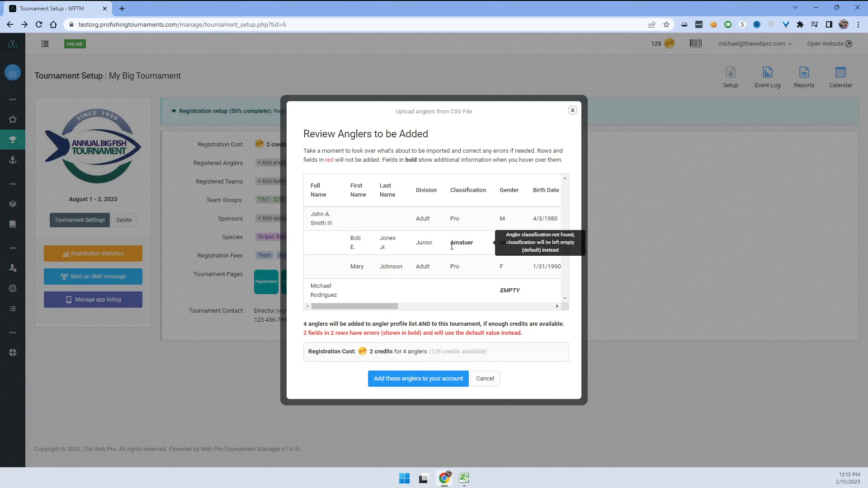
Check the flagged Amatuer classification and gender errors, then add the four anglers to the tournament.
{"action": "left_click_drag", "start_coordinate": [450, 243], "coordinate": [473, 244]}
{"action": "left_click", "coordinate": [477, 246]}
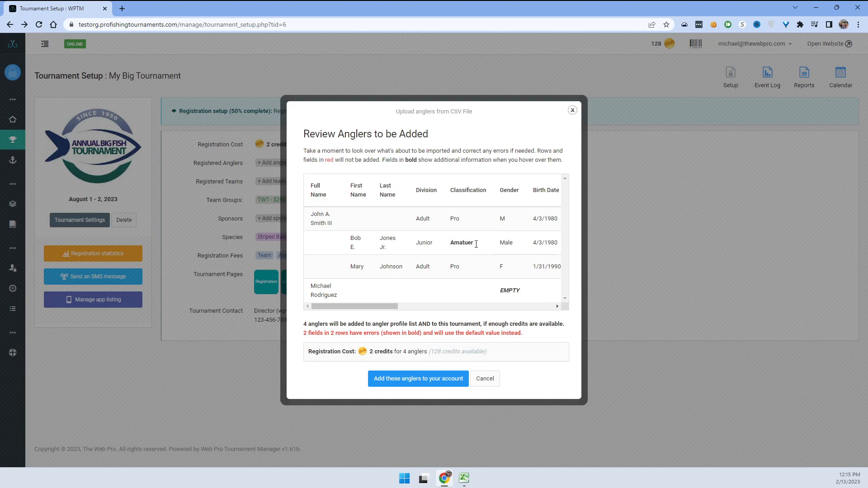
{"action": "left_click_drag", "start_coordinate": [386, 305], "coordinate": [418, 311]}
{"action": "mouse_move", "coordinate": [413, 291]}
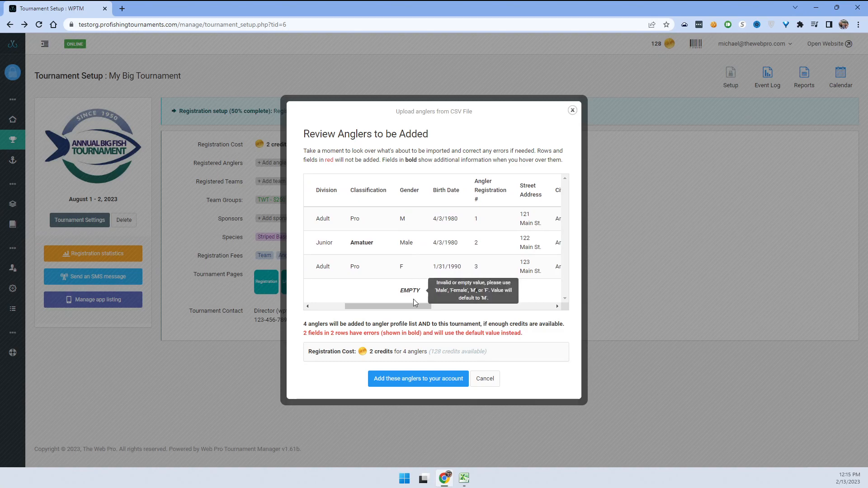
{"action": "left_click_drag", "start_coordinate": [409, 307], "coordinate": [390, 311]}
{"action": "left_click_drag", "start_coordinate": [427, 309], "coordinate": [405, 308]}
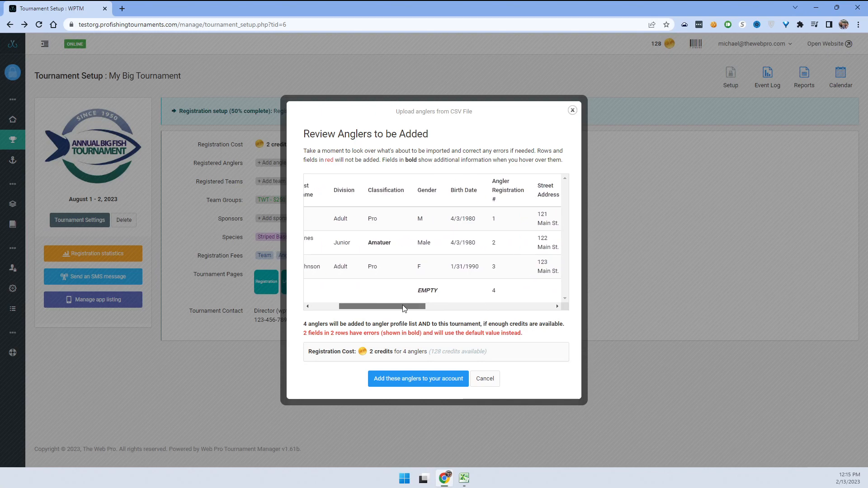
{"action": "mouse_move", "coordinate": [429, 289]}
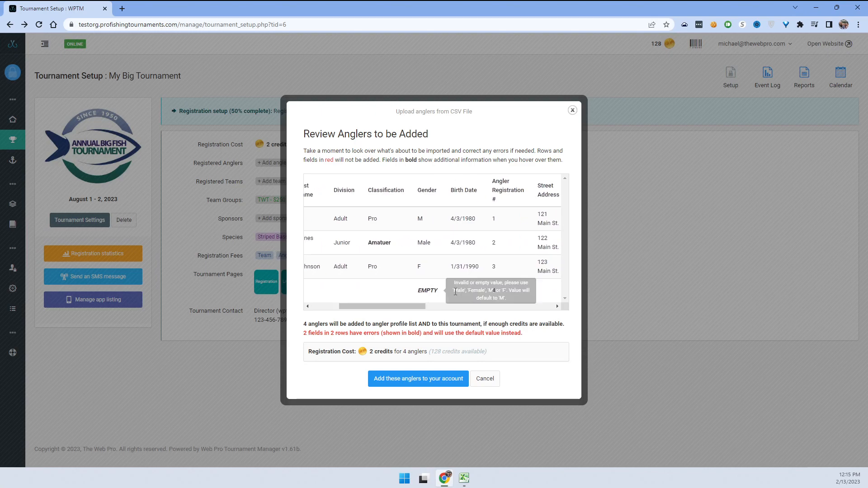
{"action": "left_click_drag", "start_coordinate": [404, 307], "coordinate": [329, 300]}
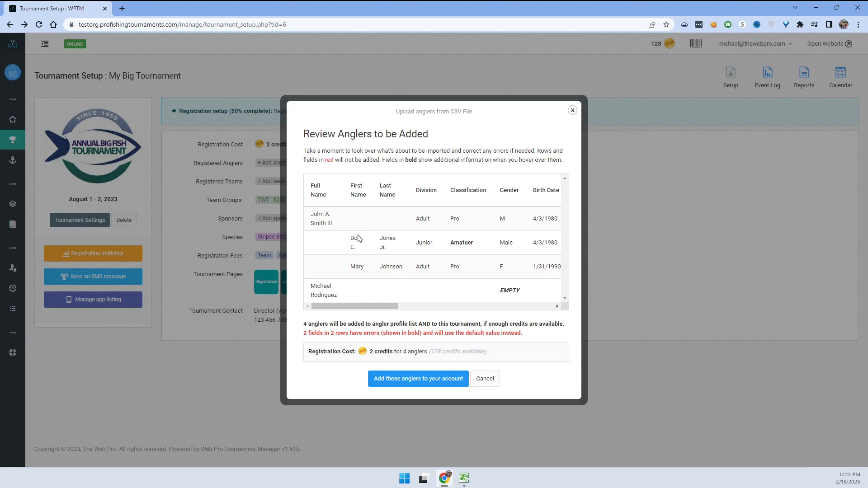
{"action": "left_click", "coordinate": [406, 380]}
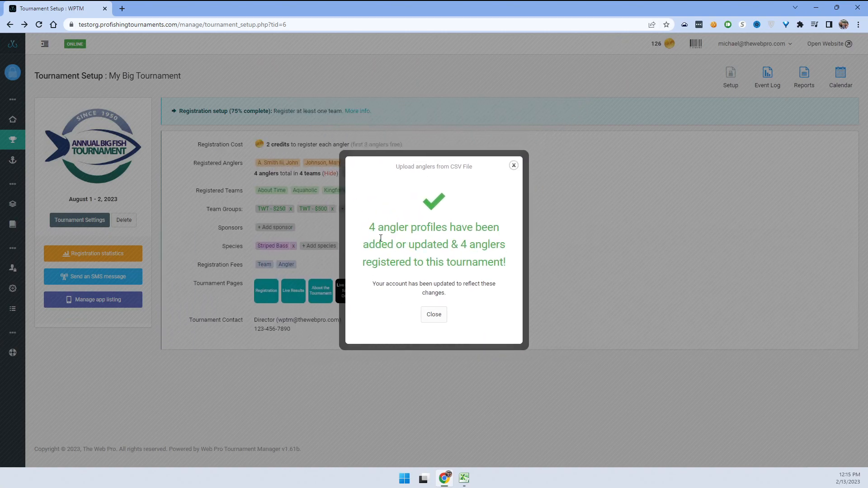
Close the '4 angler profiles have been added' confirmation.
{"action": "left_click_drag", "start_coordinate": [373, 225], "coordinate": [488, 245]}
{"action": "left_click_drag", "start_coordinate": [385, 262], "coordinate": [466, 264]}
{"action": "left_click", "coordinate": [468, 267]}
{"action": "left_click", "coordinate": [434, 317]}
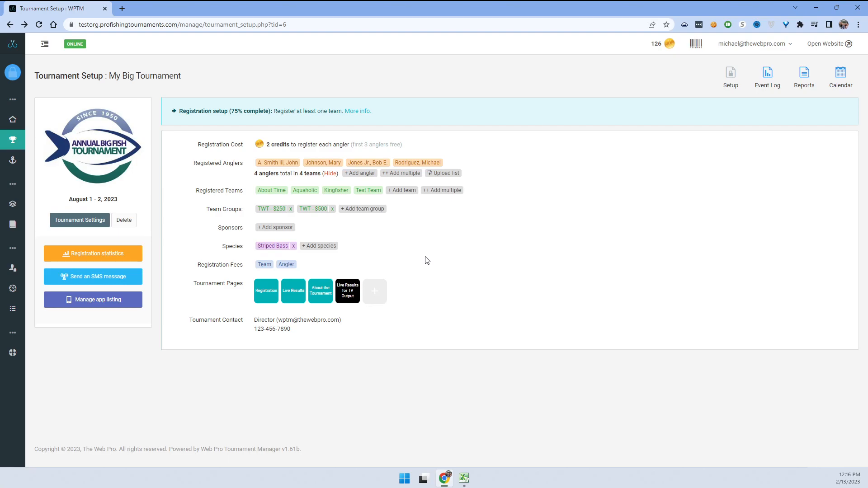
Change the first registered angler's name suffix to III and save the profile.
{"action": "left_click", "coordinate": [277, 163]}
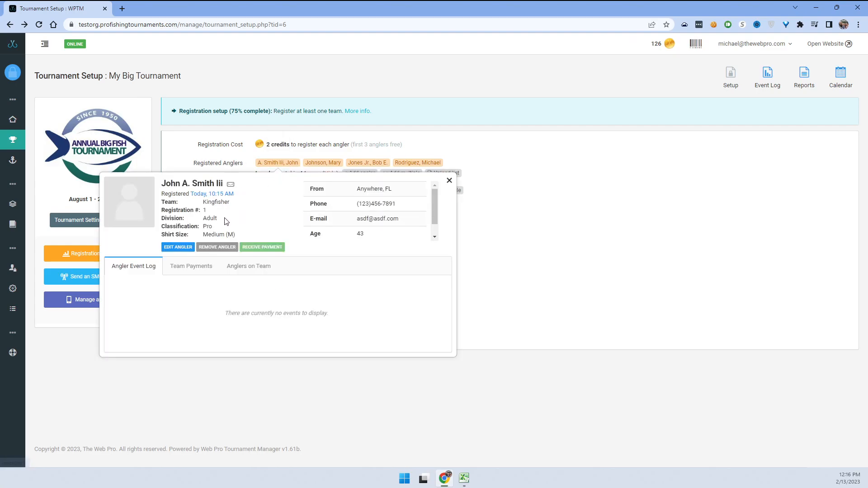
{"action": "left_click", "coordinate": [185, 247]}
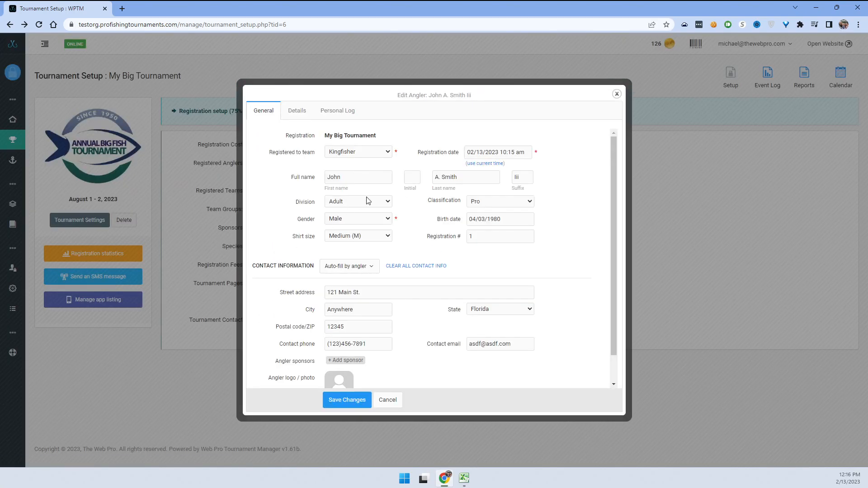
{"action": "left_click_drag", "start_coordinate": [525, 178], "coordinate": [491, 177]}
{"action": "type", "text": "III"}
{"action": "left_click", "coordinate": [355, 400]}
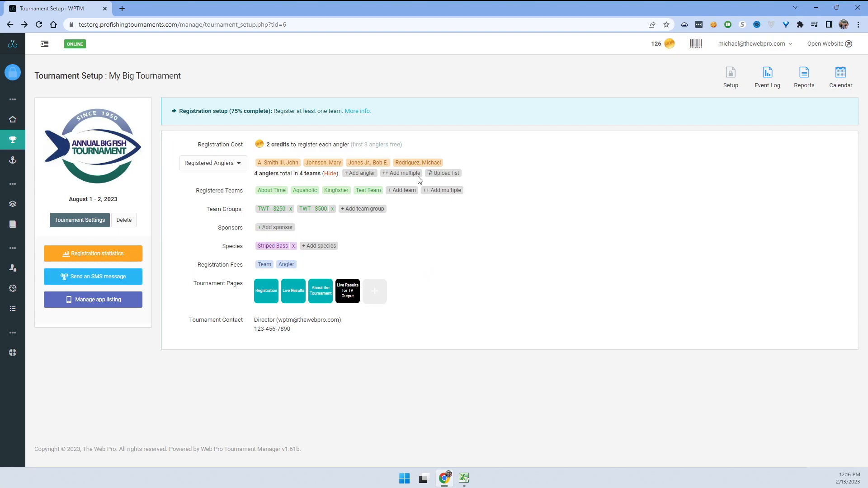
{"action": "left_click", "coordinate": [431, 163]}
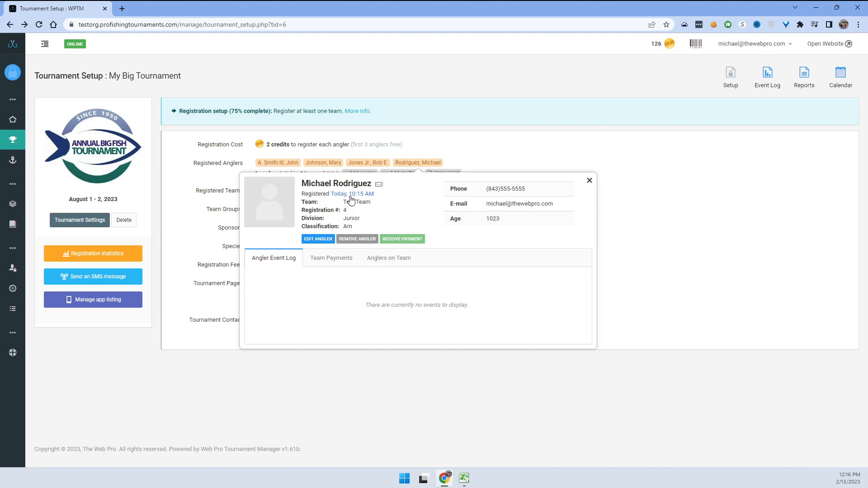
{"action": "double_click", "coordinate": [352, 218]}
{"action": "left_click_drag", "start_coordinate": [302, 184], "coordinate": [372, 195]}
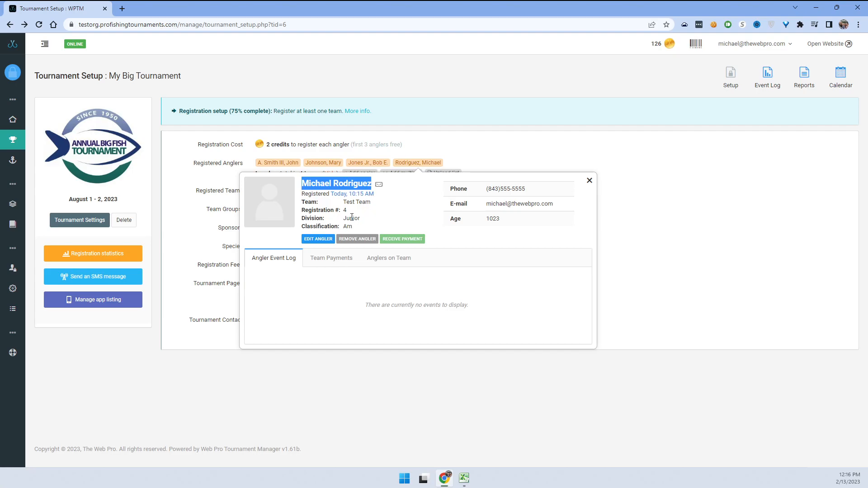
{"action": "left_click", "coordinate": [317, 220]}
{"action": "left_click_drag", "start_coordinate": [345, 218], "coordinate": [360, 227]}
{"action": "left_click", "coordinate": [360, 228]}
{"action": "double_click", "coordinate": [350, 229]}
{"action": "left_click", "coordinate": [350, 228]}
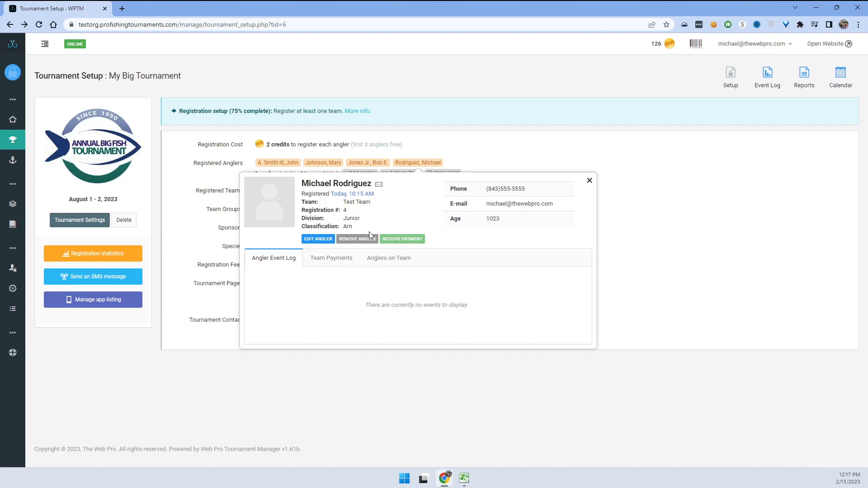
{"action": "left_click", "coordinate": [589, 182]}
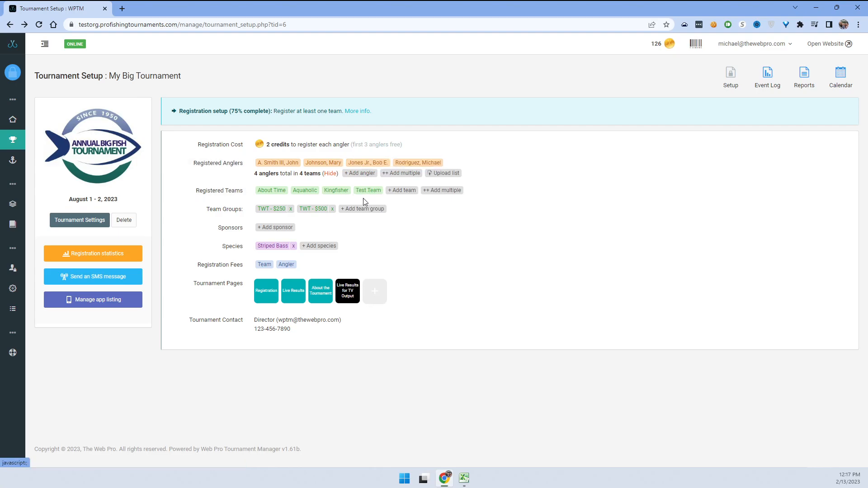
{"action": "left_click", "coordinate": [322, 164]}
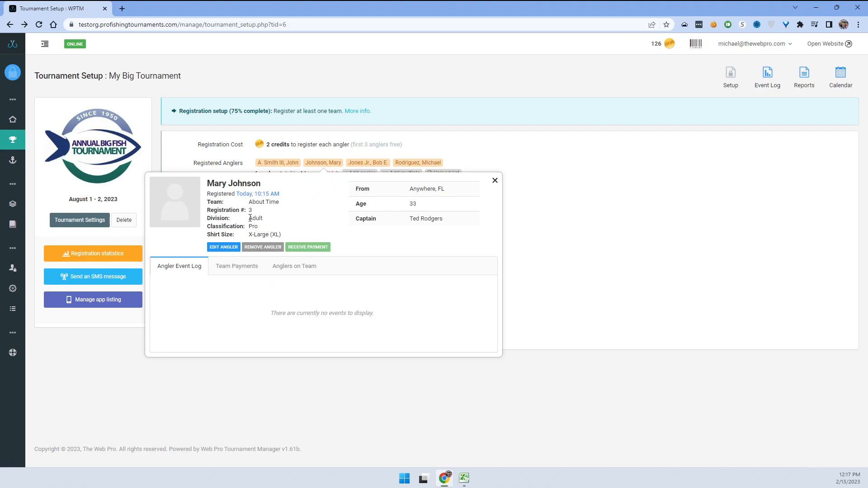
{"action": "left_click_drag", "start_coordinate": [258, 234], "coordinate": [283, 237]}
{"action": "double_click", "coordinate": [250, 210]}
{"action": "left_click", "coordinate": [330, 230]}
{"action": "left_click_drag", "start_coordinate": [408, 219], "coordinate": [436, 218]}
{"action": "left_click", "coordinate": [441, 230]}
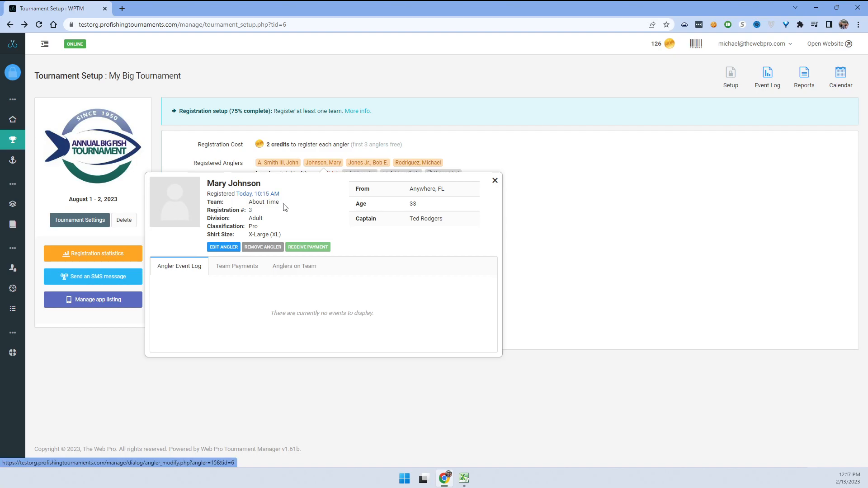
{"action": "left_click", "coordinate": [495, 181]}
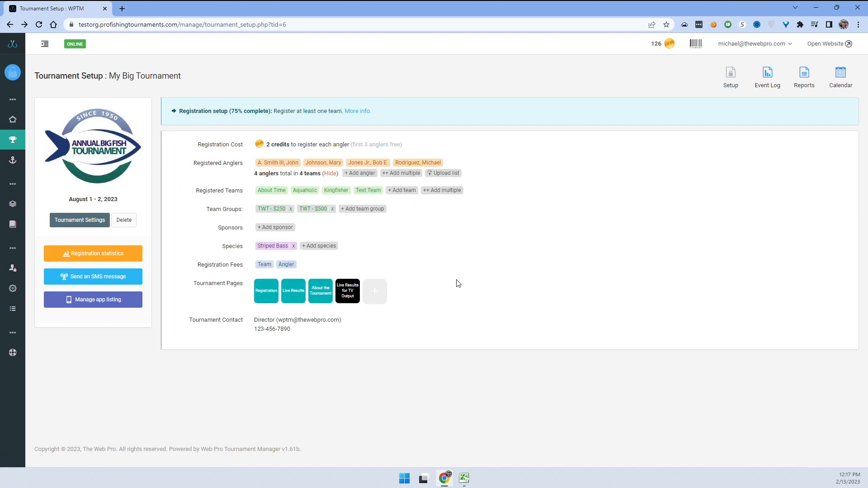